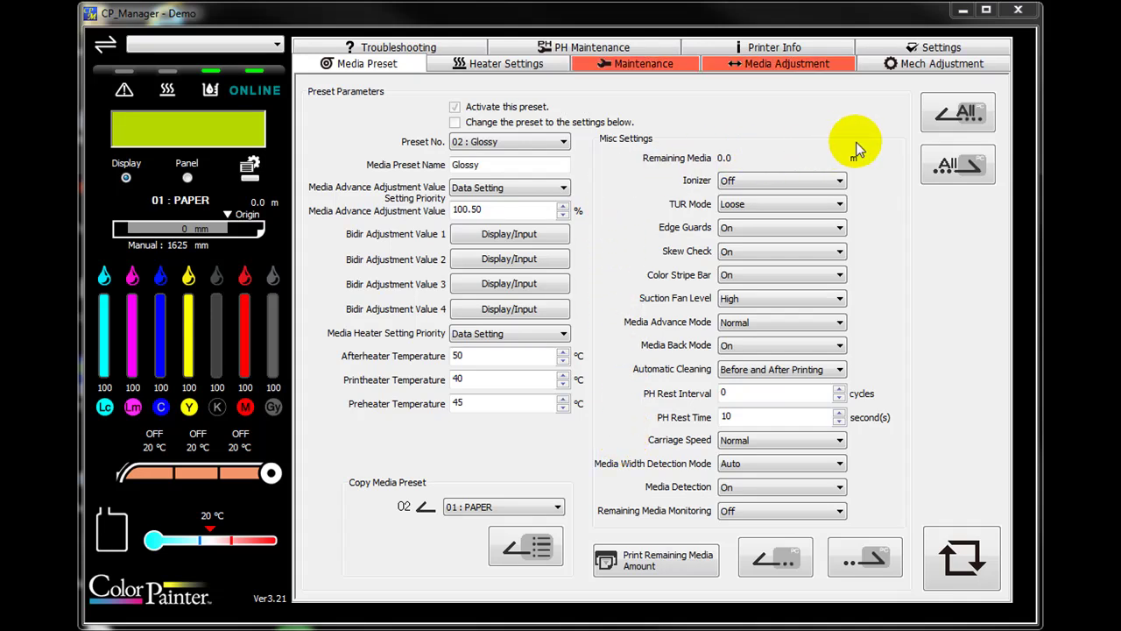
# Export all media presets to a backup file named 11032016.ini in the DEMO folder.
pyautogui.click(973, 166)
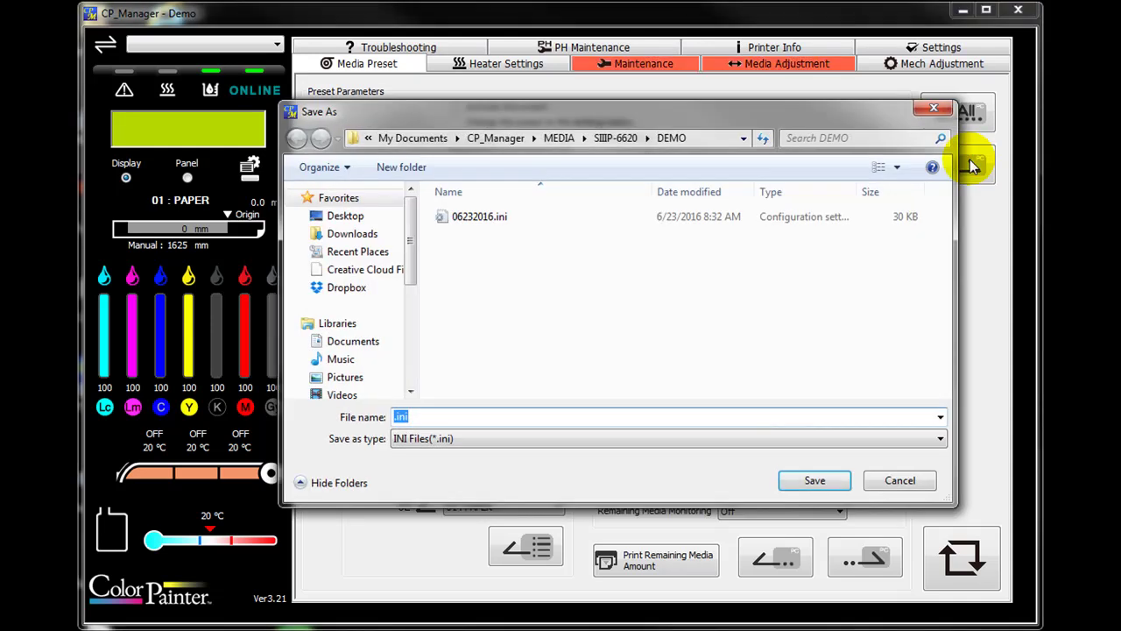
pyautogui.click(397, 417)
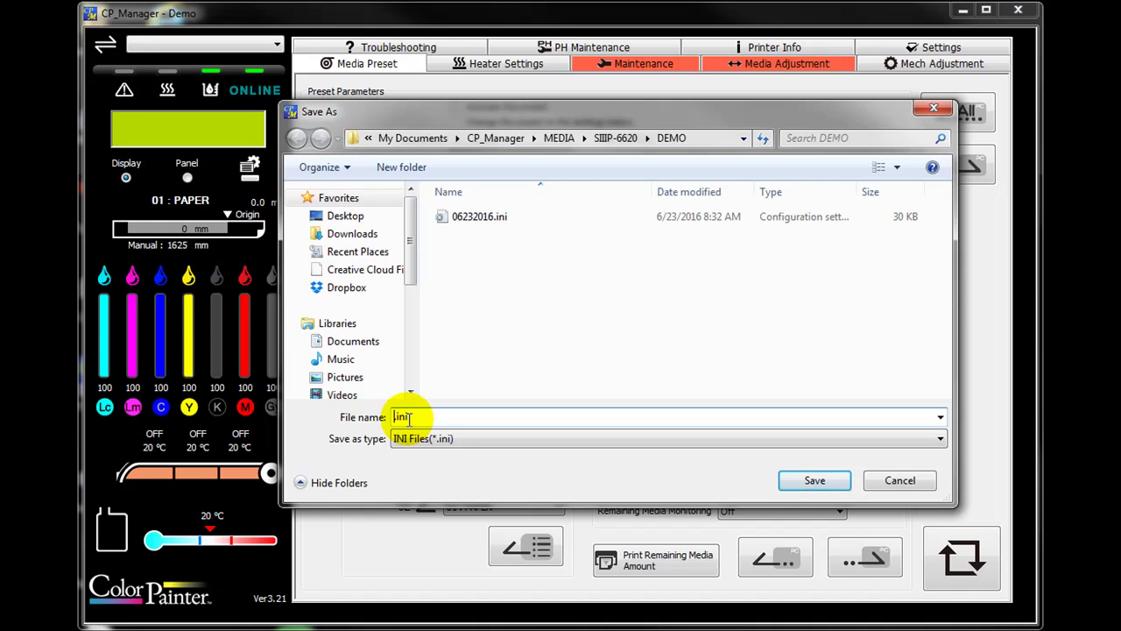
pyautogui.write('11')
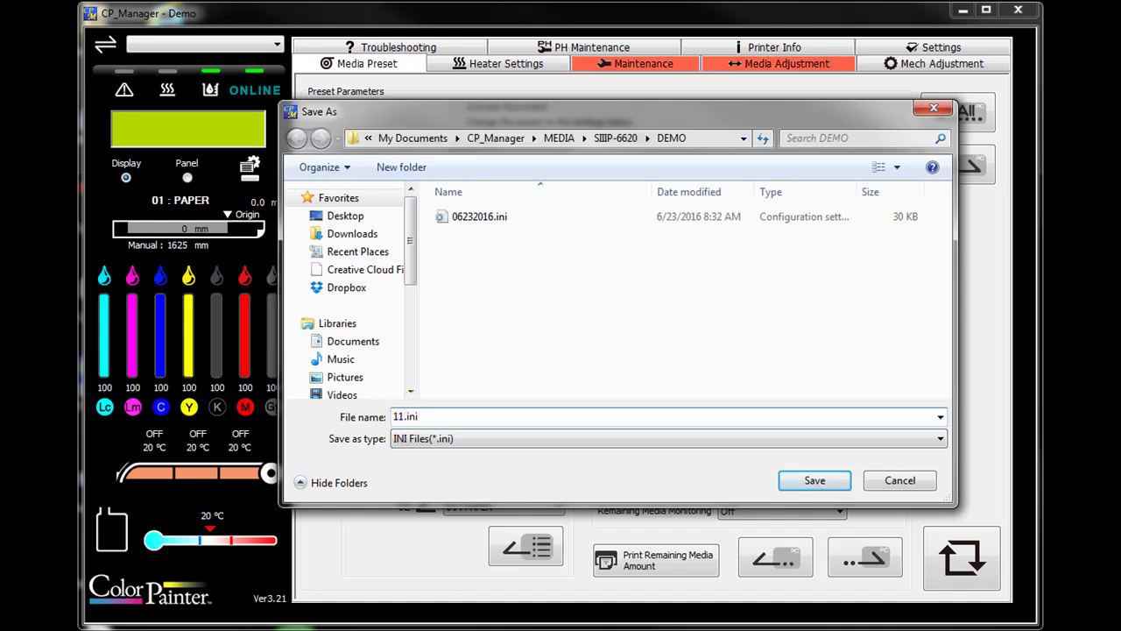
pyautogui.write('032016')
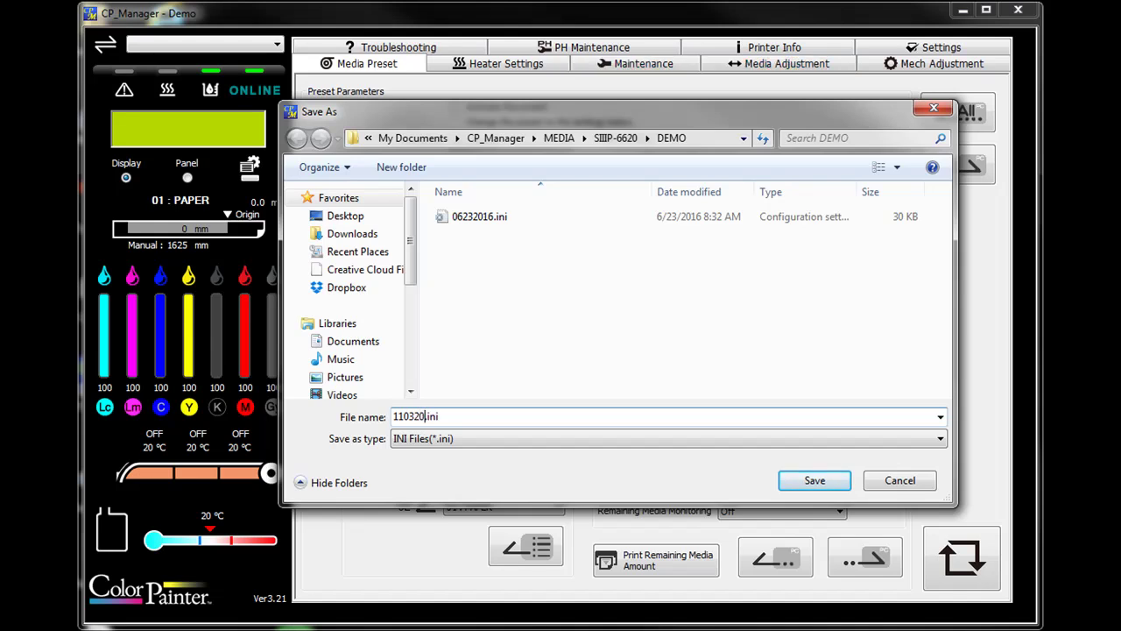
pyautogui.click(821, 488)
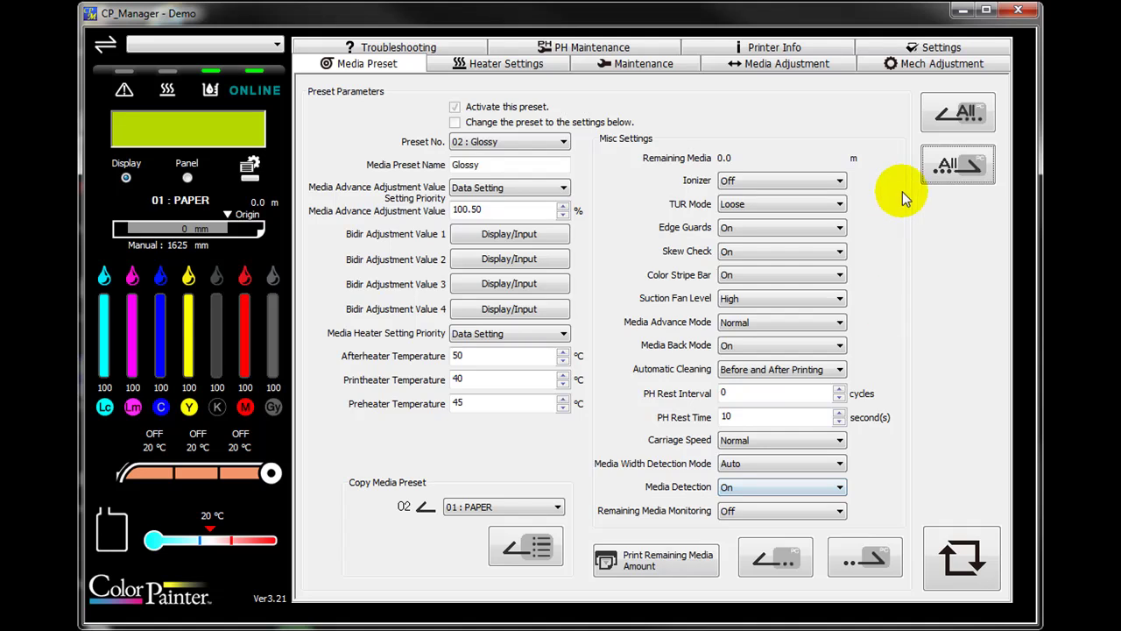
pyautogui.click(950, 123)
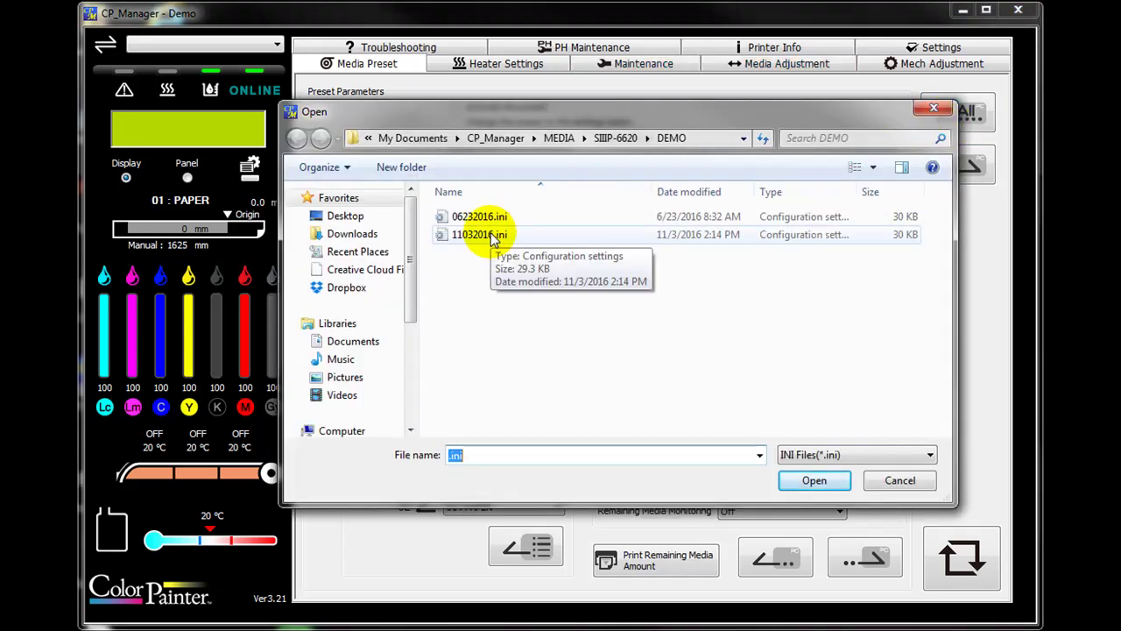
pyautogui.click(884, 480)
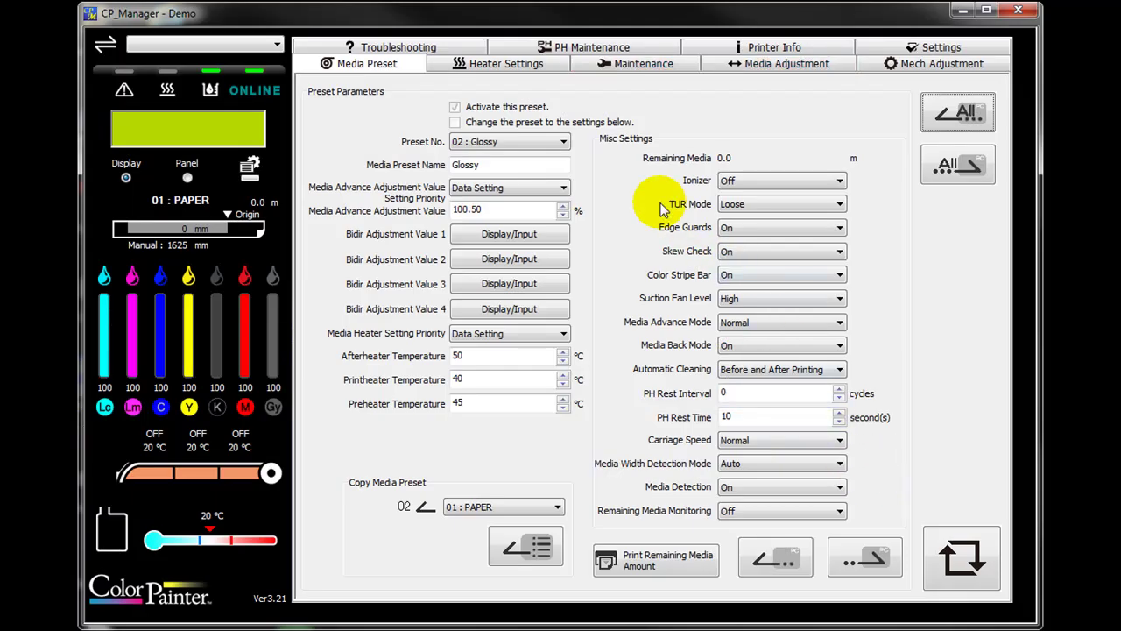
# Activate empty preset slot 07 with Change the preset enabled, and transfer it to the printer.
pyautogui.click(564, 142)
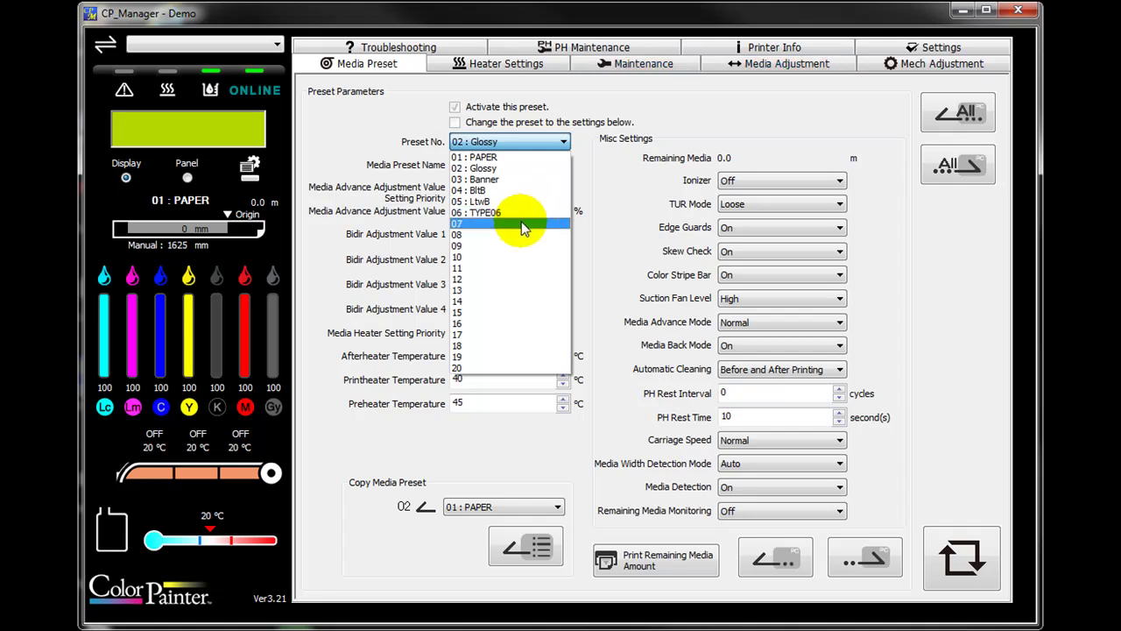
pyautogui.click(522, 224)
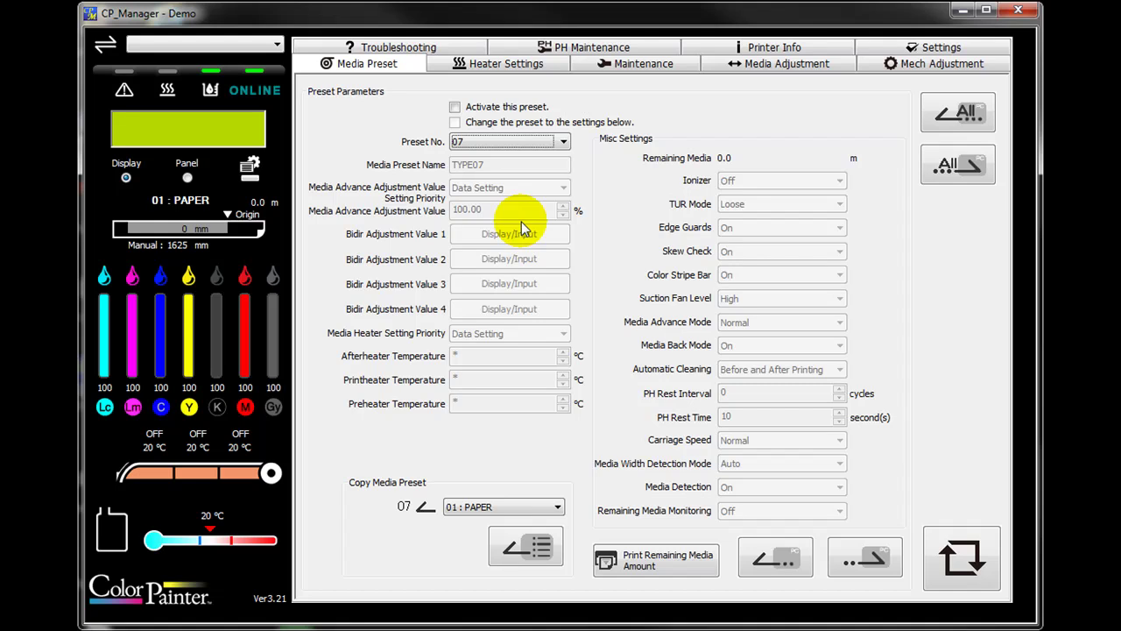
pyautogui.click(455, 107)
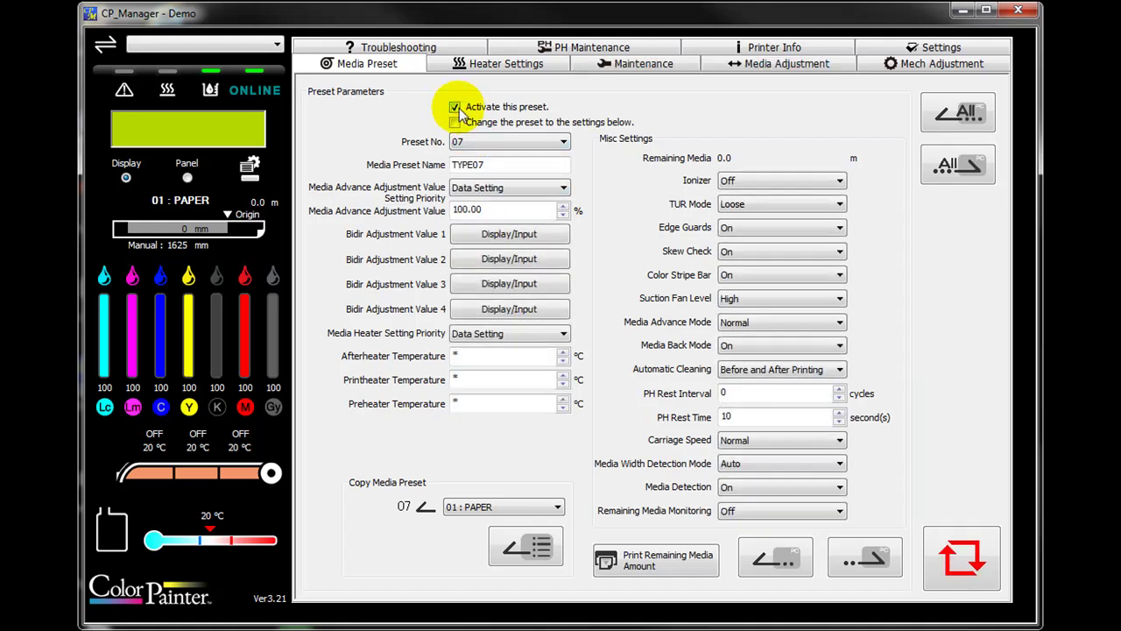
pyautogui.click(454, 123)
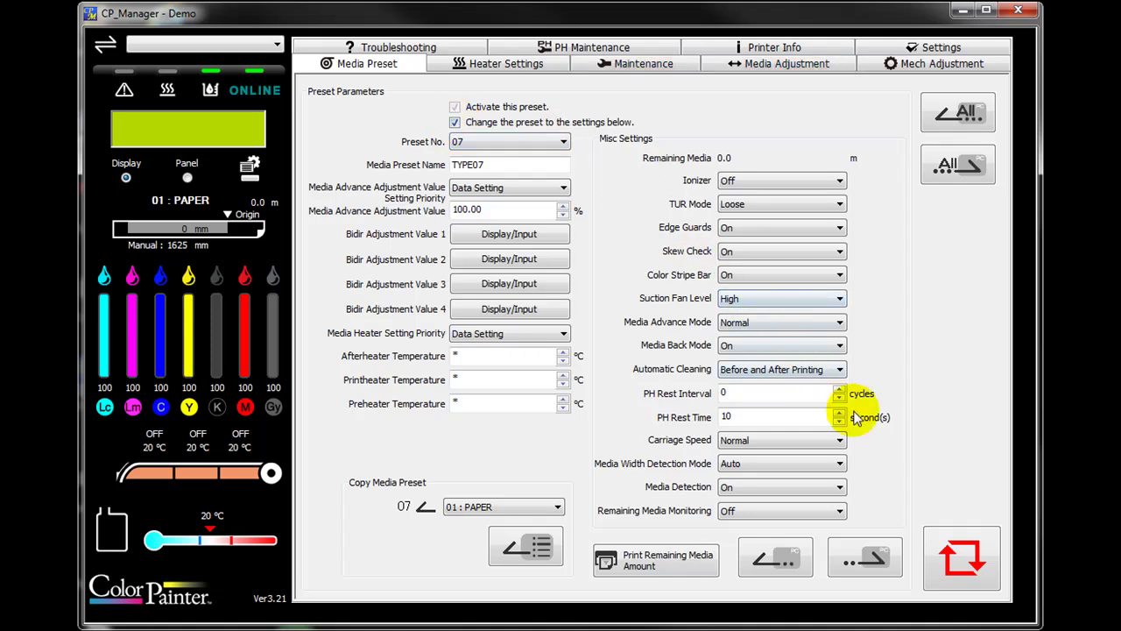
pyautogui.click(933, 535)
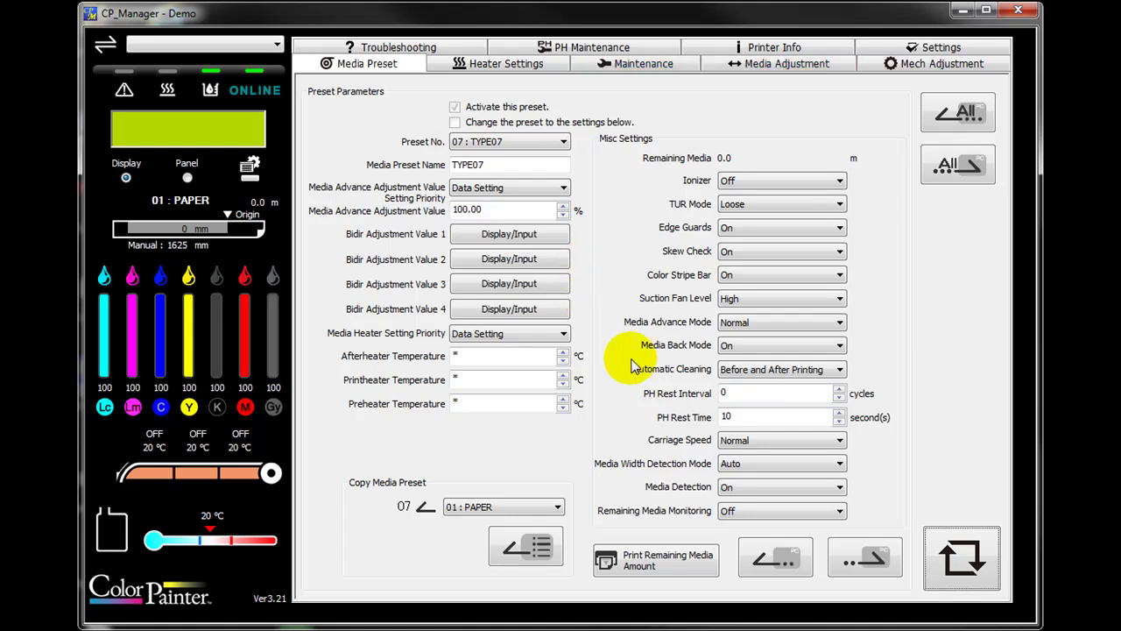
# Load CP_Manager_Nikkalite_MediaPreset.ini from the Desktop starter kit's 03_CP_Manager Media Preset folder into slot 07.
pyautogui.click(791, 560)
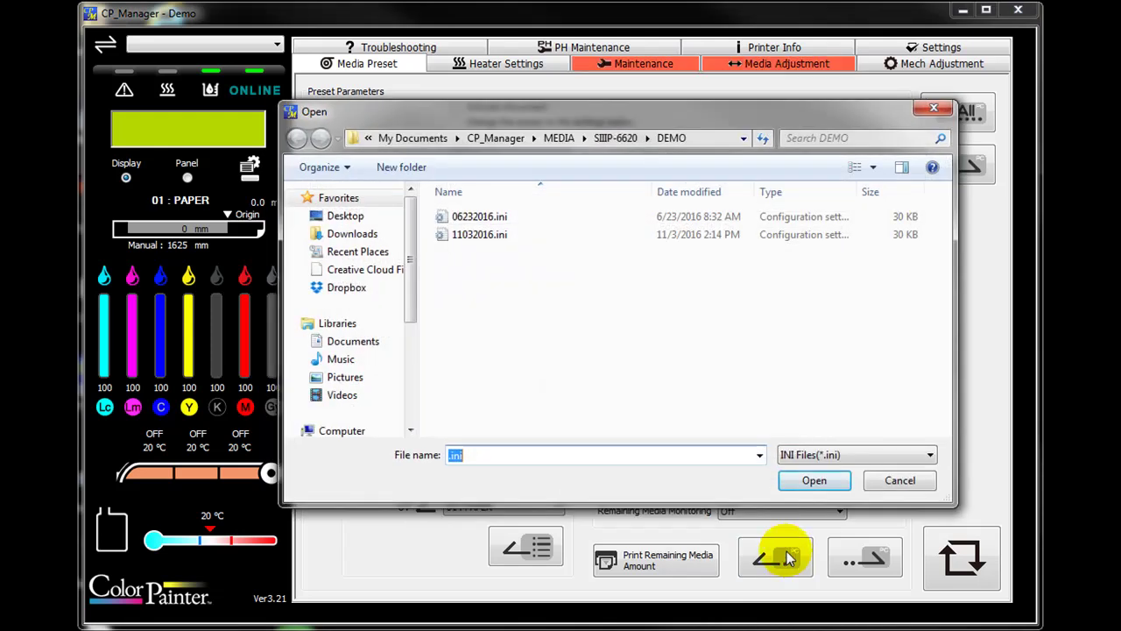
pyautogui.click(351, 218)
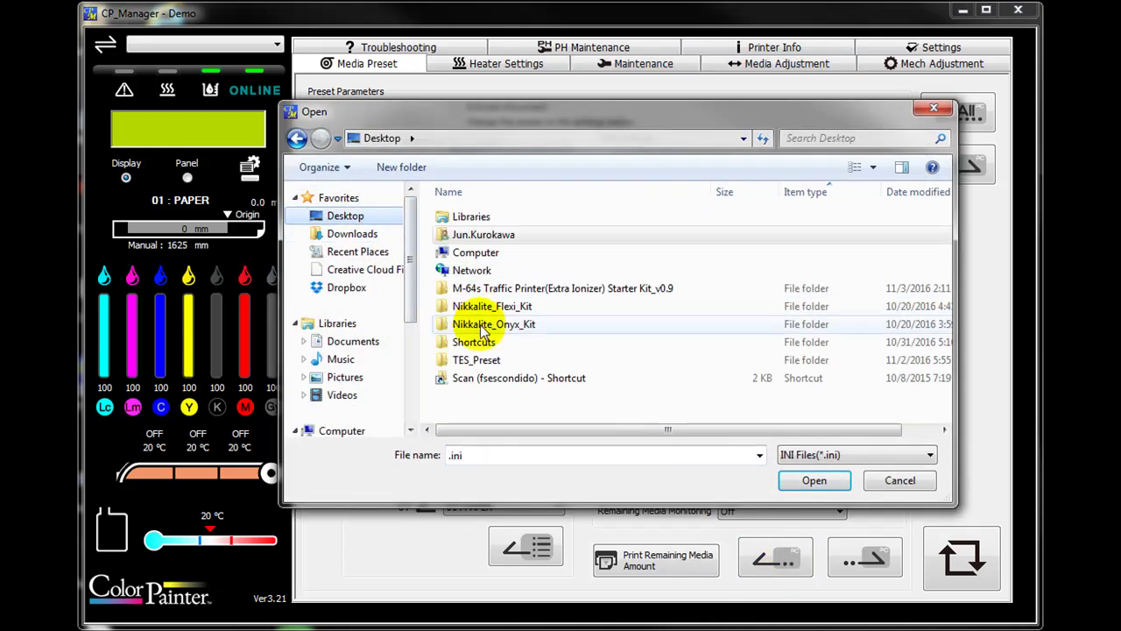
pyautogui.doubleClick(501, 293)
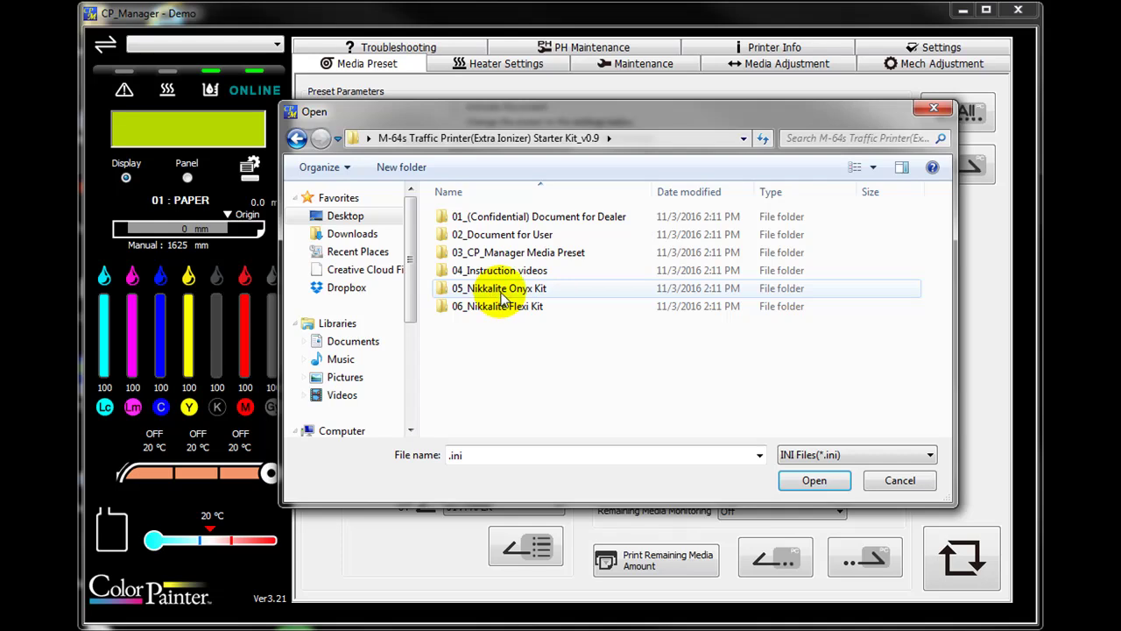
pyautogui.doubleClick(501, 253)
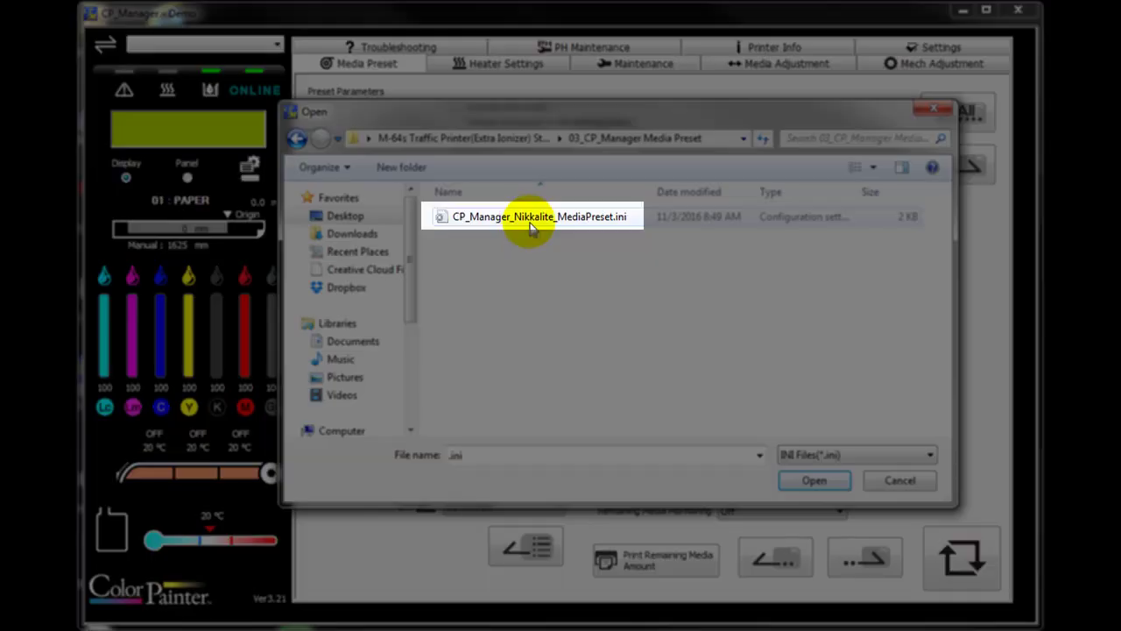
pyautogui.click(530, 219)
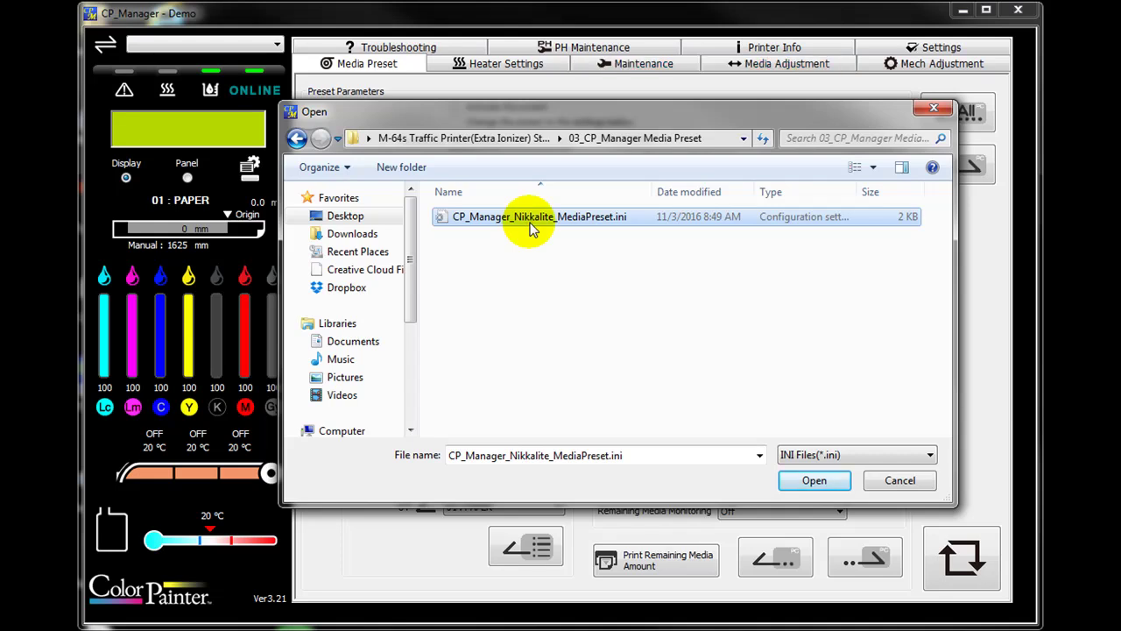
pyautogui.click(807, 483)
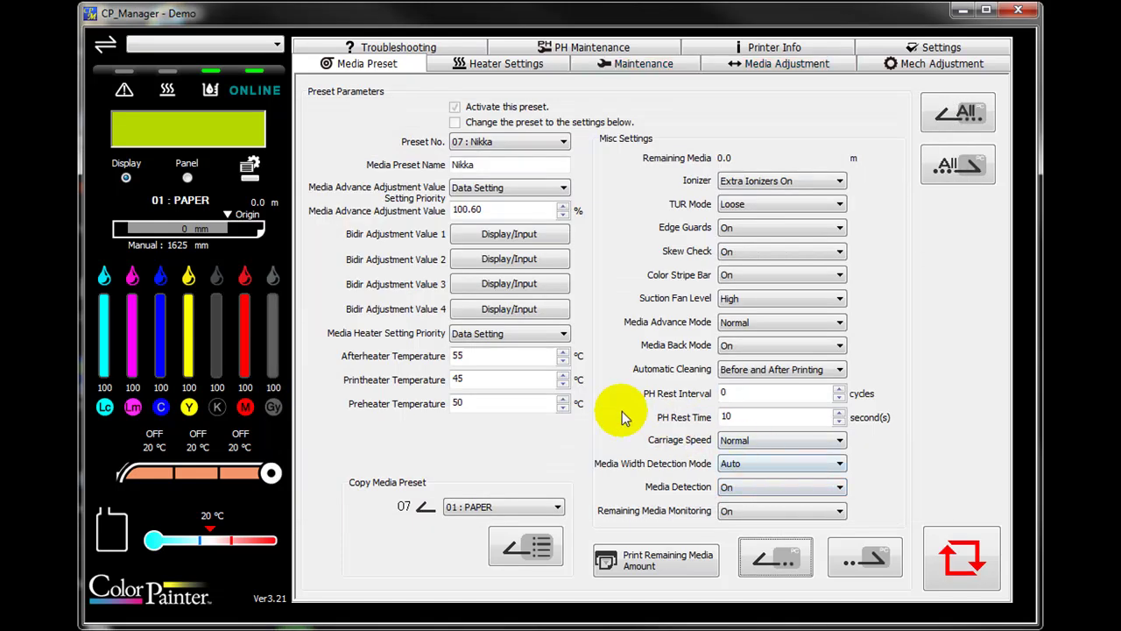
# Review the loaded Nikka preset fields and transfer preset 07's settings to the printer.
pyautogui.click(476, 378)
pyautogui.click(469, 401)
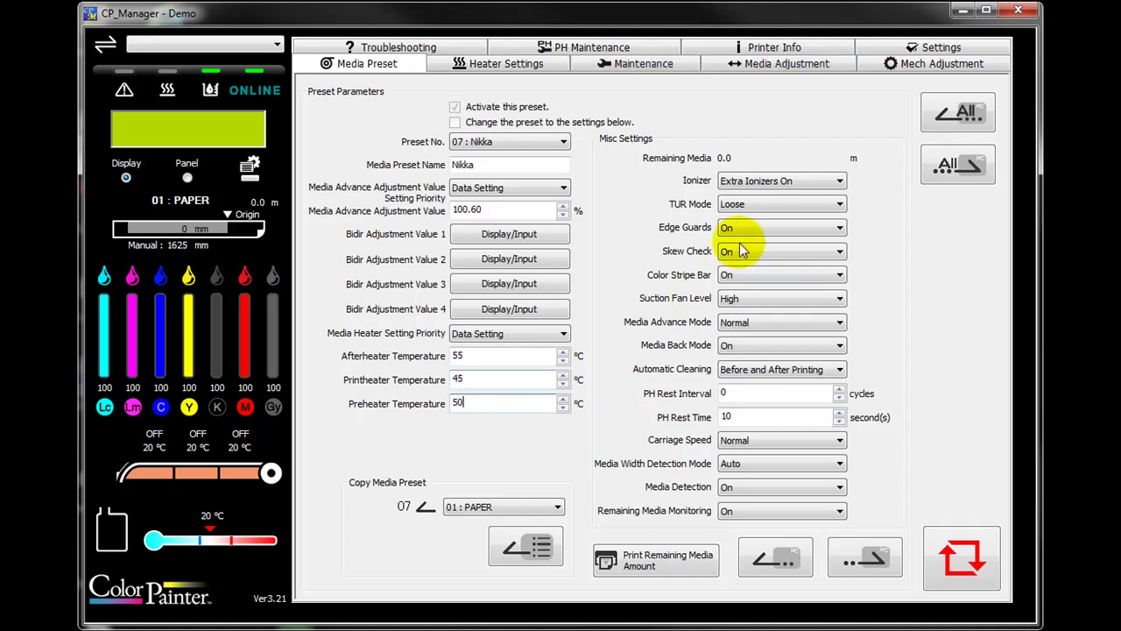
pyautogui.click(855, 180)
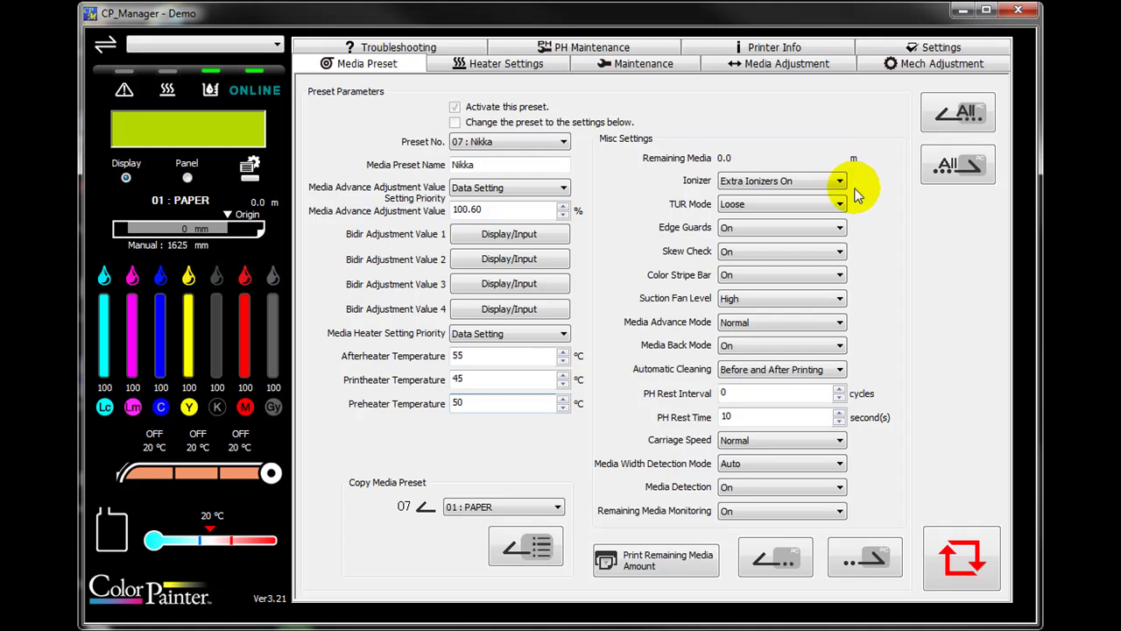
pyautogui.click(850, 203)
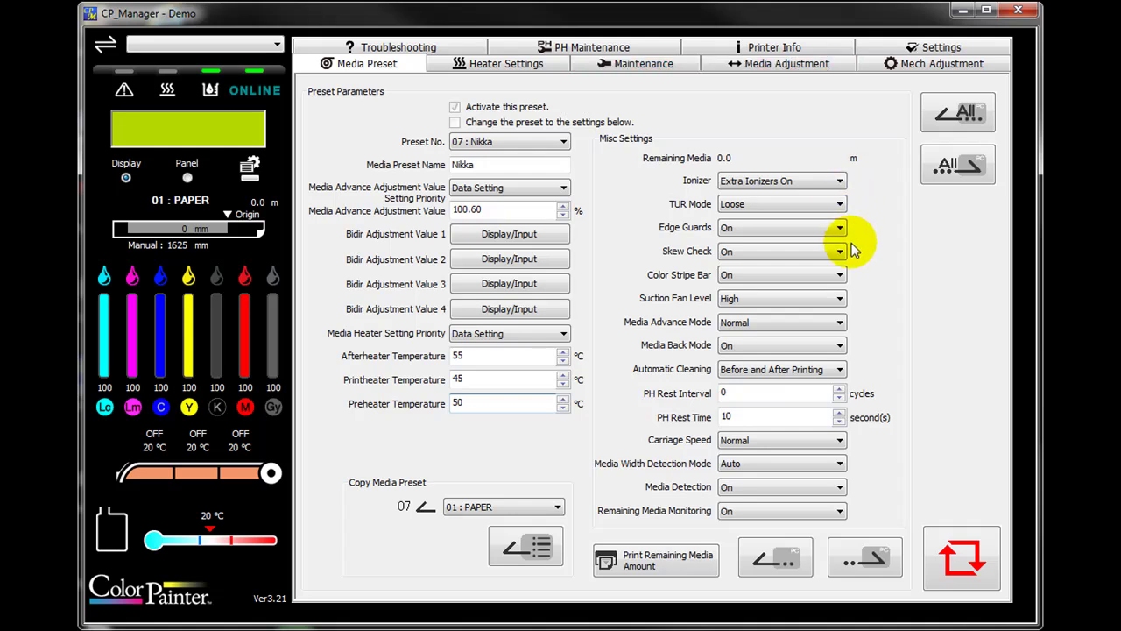
pyautogui.click(856, 304)
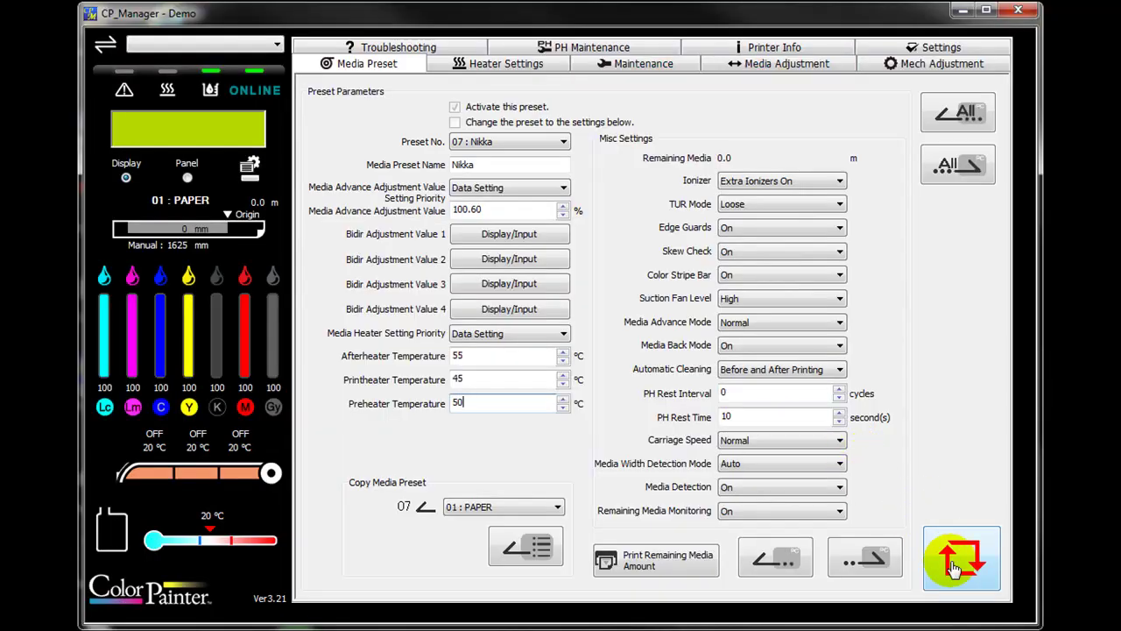
pyautogui.click(955, 567)
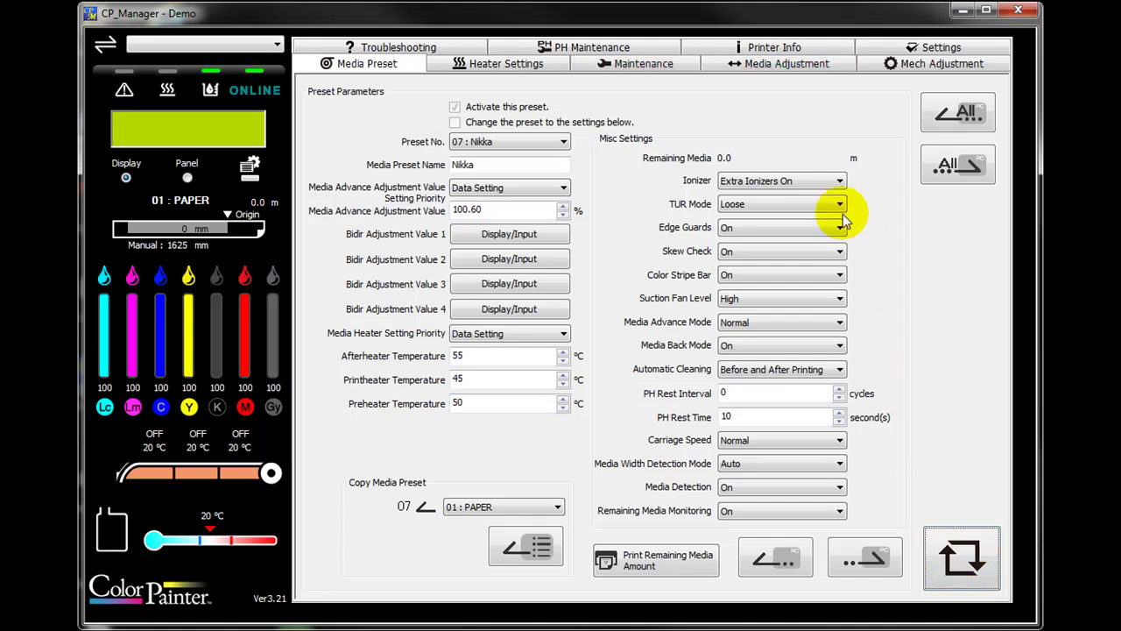
# Disable automatic media advance, set PAPER's advance to 100.50%, transfer, and print the 3-pattern test.
pyautogui.click(799, 65)
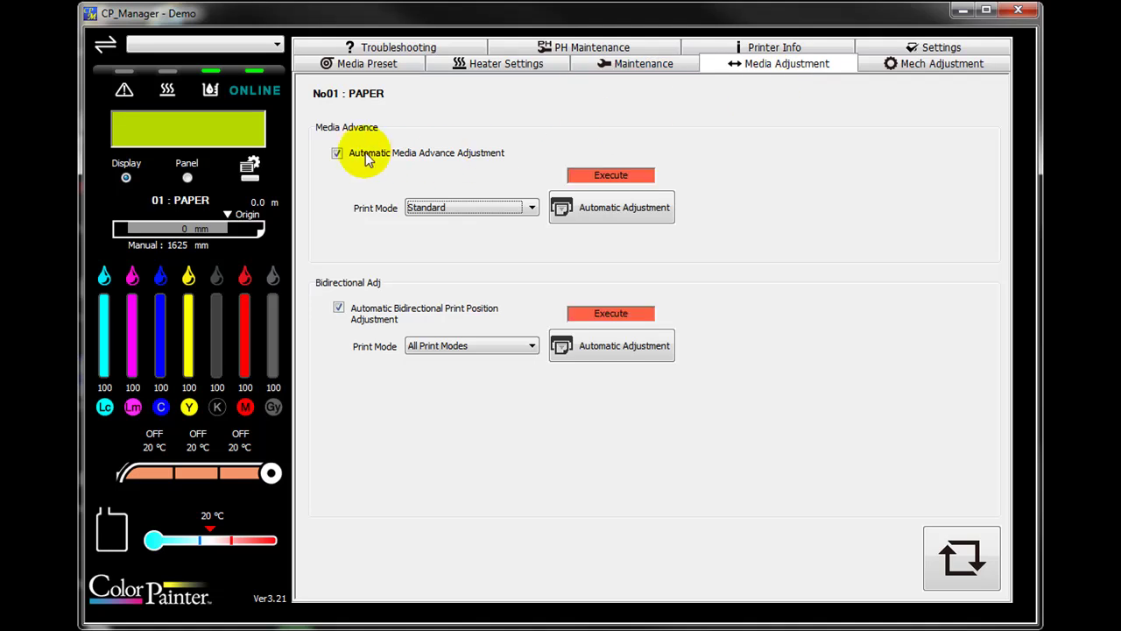
pyautogui.click(336, 156)
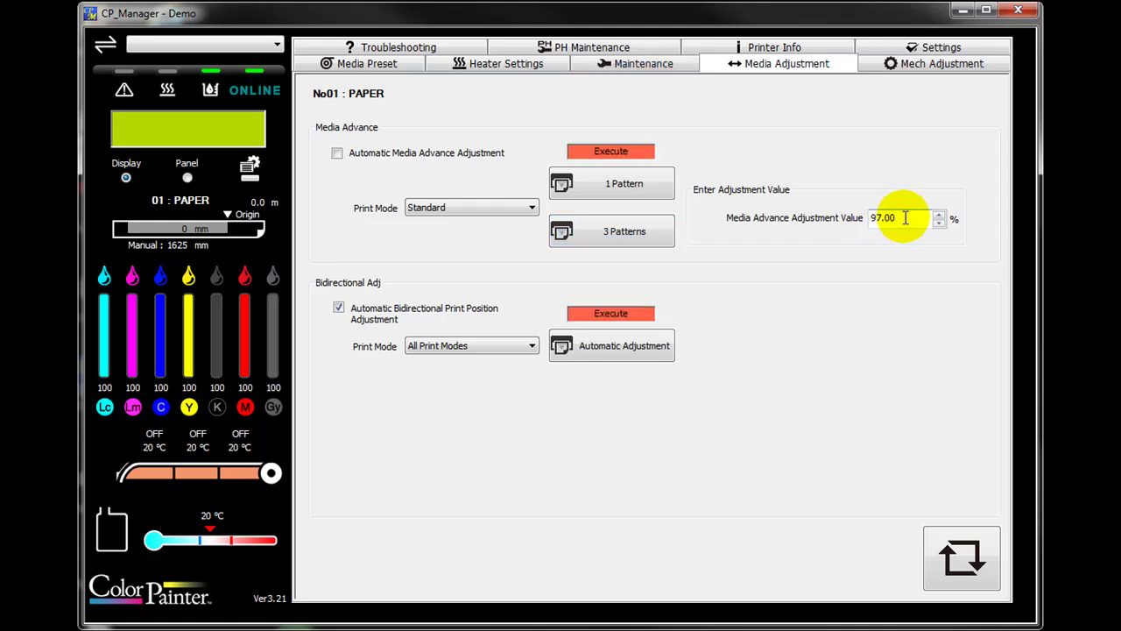
pyautogui.moveTo(904, 218); pyautogui.dragTo(867, 219)
pyautogui.write('1')
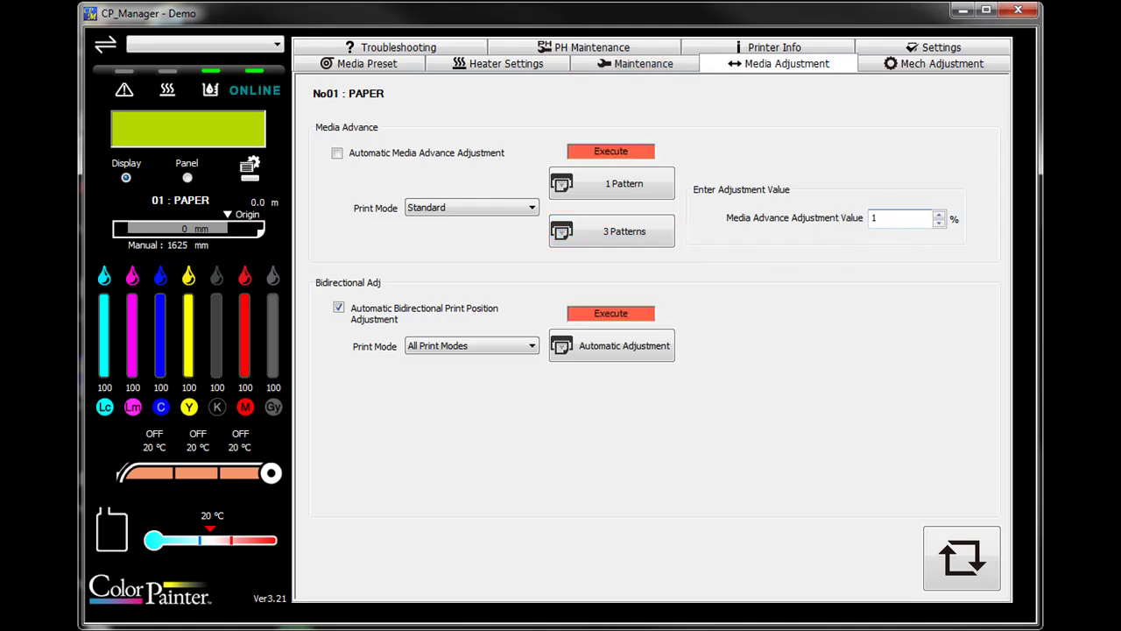
pyautogui.write('00.5')
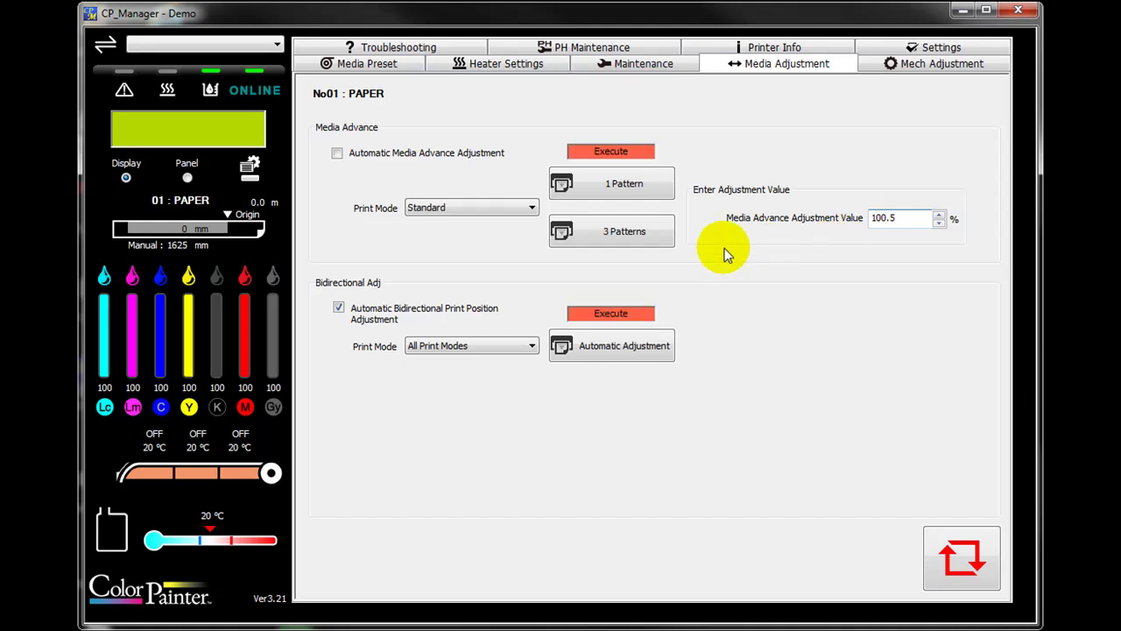
pyautogui.click(962, 565)
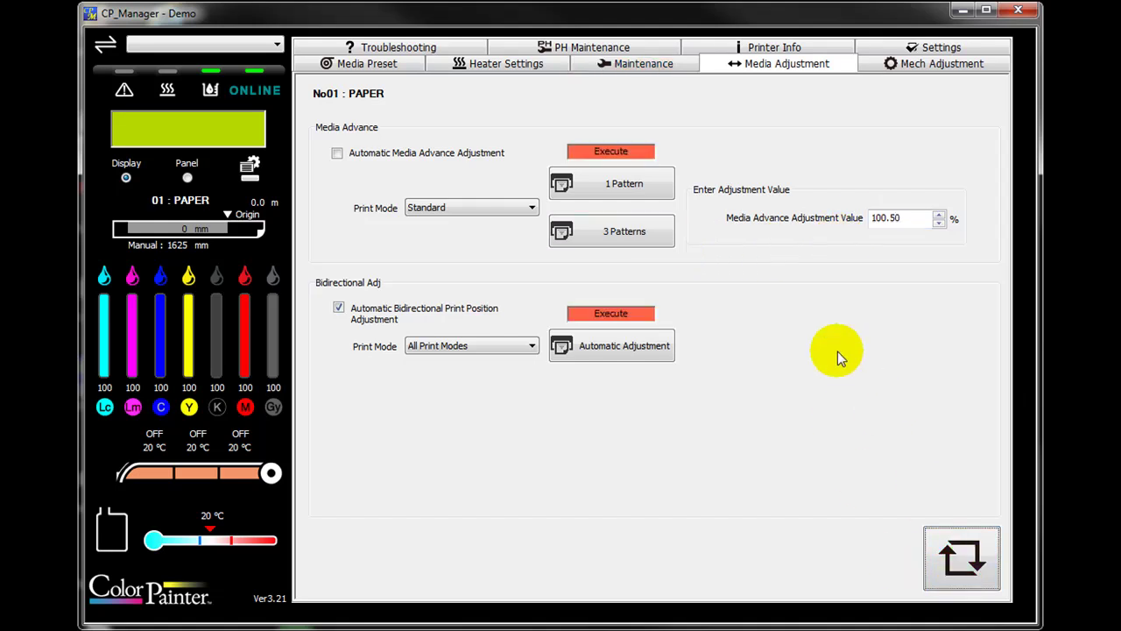
pyautogui.click(664, 235)
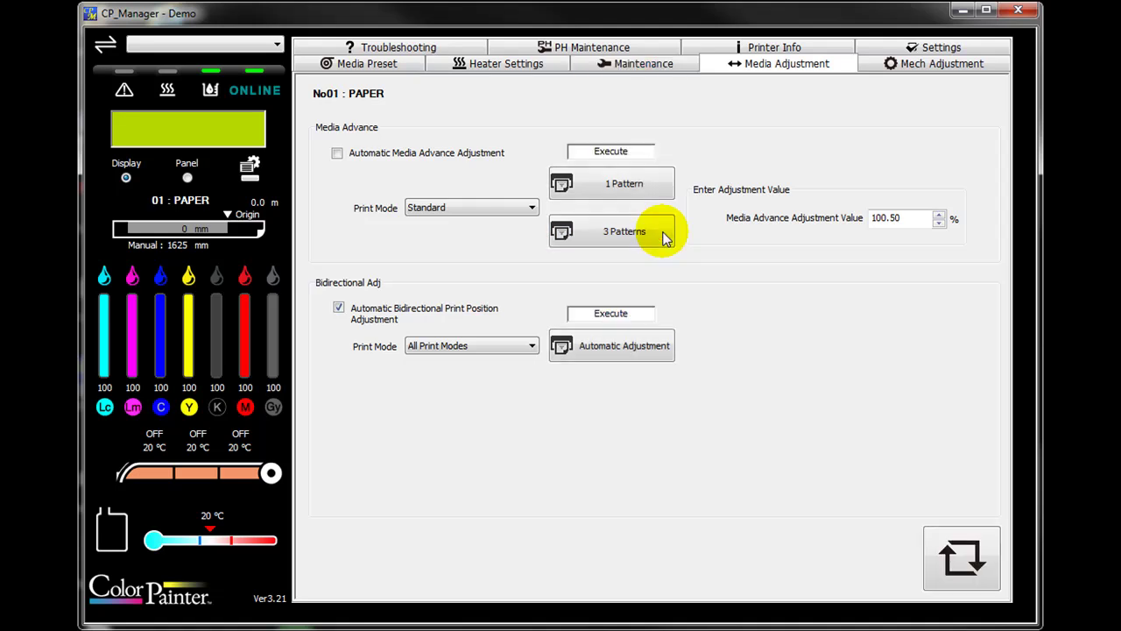